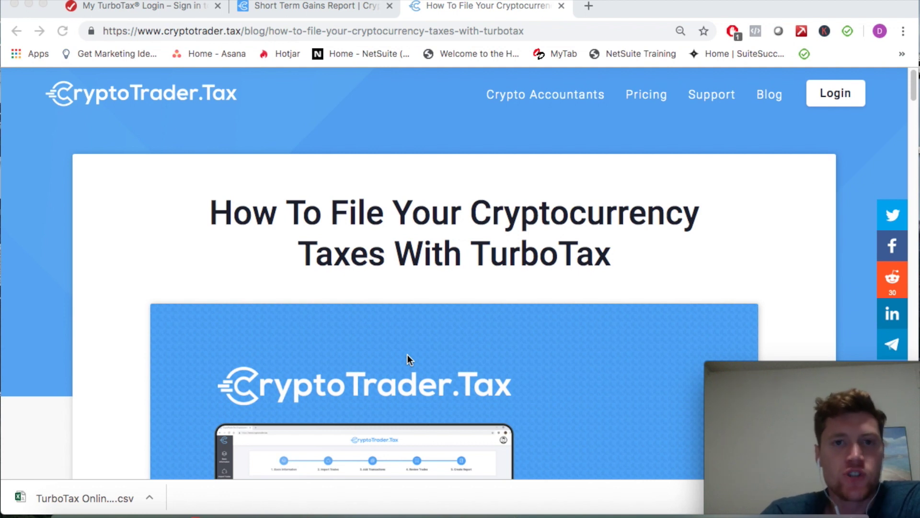
- Read the CryptoTrader.Tax article on filing with TurboTax, then switch to the TurboTax sign-in tab
scroll(408, 357, "down", 5)
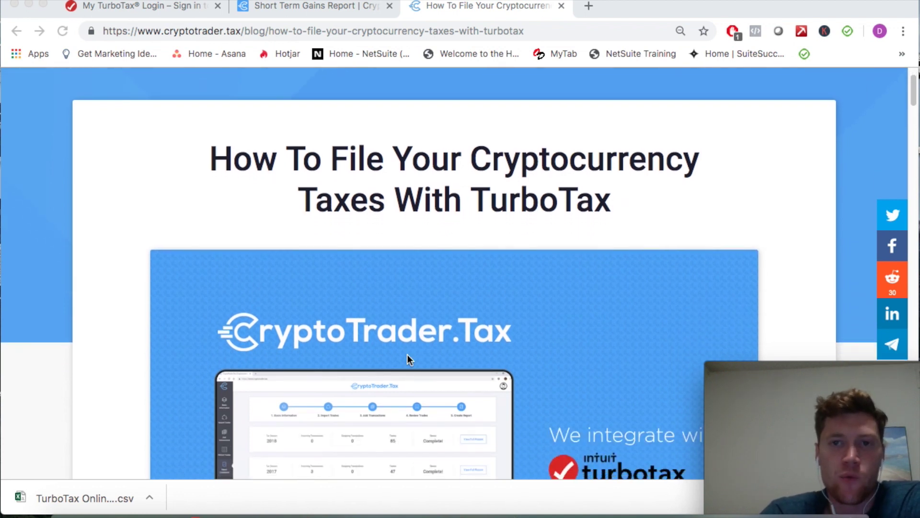
scroll(408, 355, "down", 3)
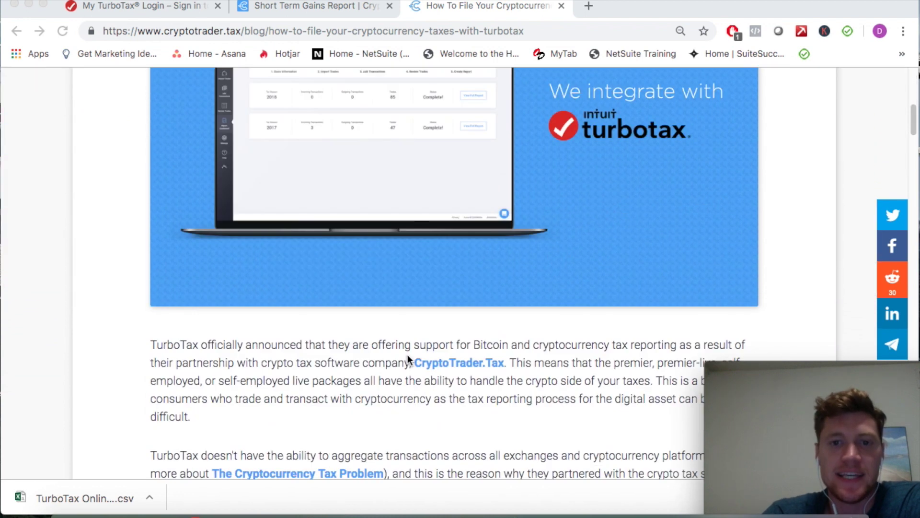
scroll(407, 356, "up", 8)
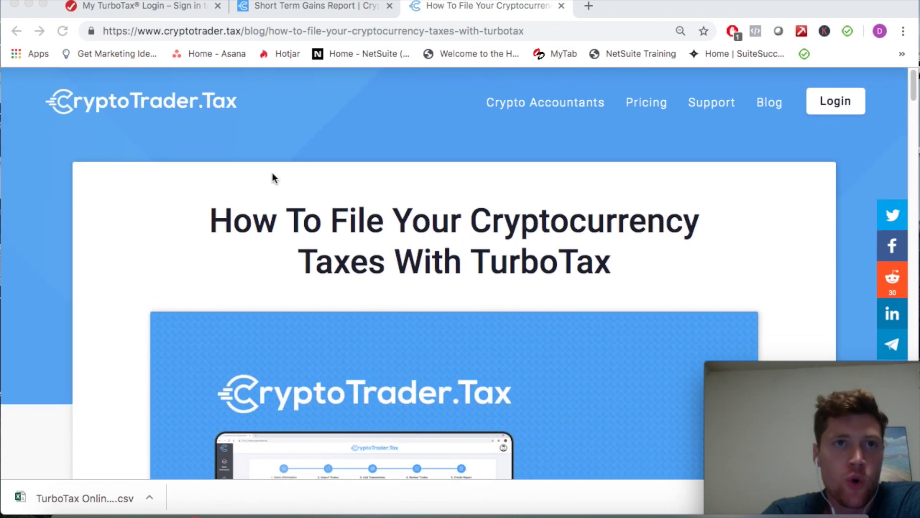
left_click(156, 7)
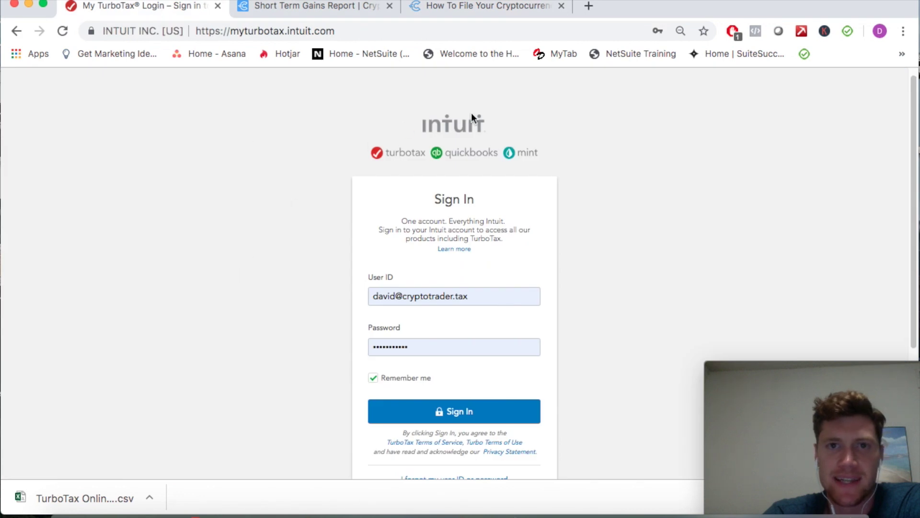
- Sign in to TurboTax Online and continue to the in-progress 2018 return
left_click(462, 412)
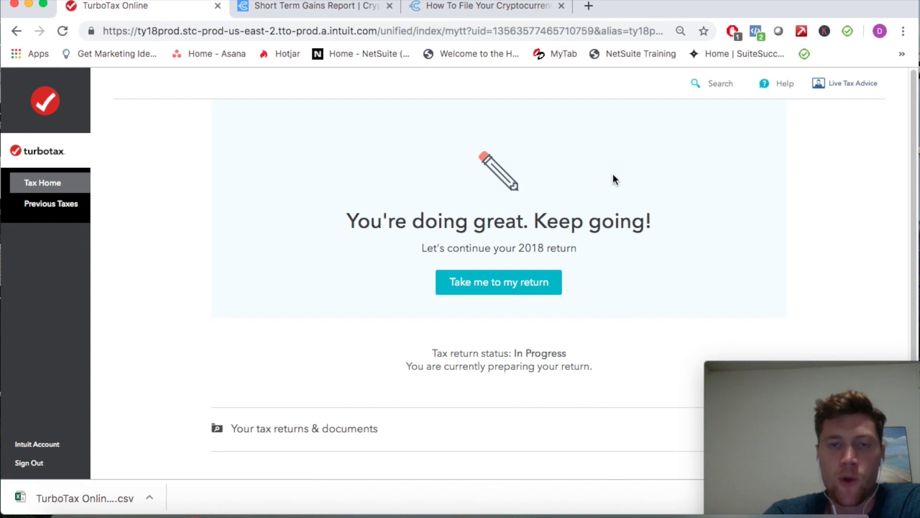
left_click(515, 282)
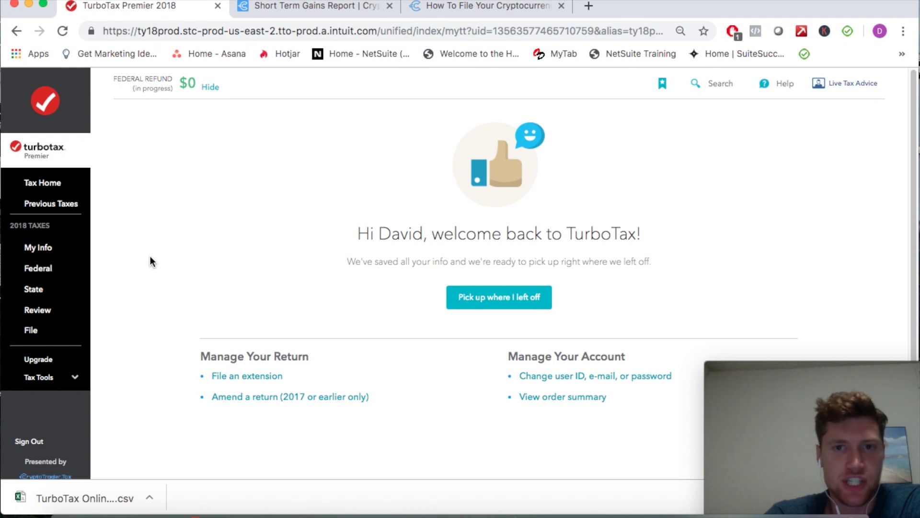
- Find Cryptocurrency ($0.00) in the Federal income list and start editing it
left_click(41, 271)
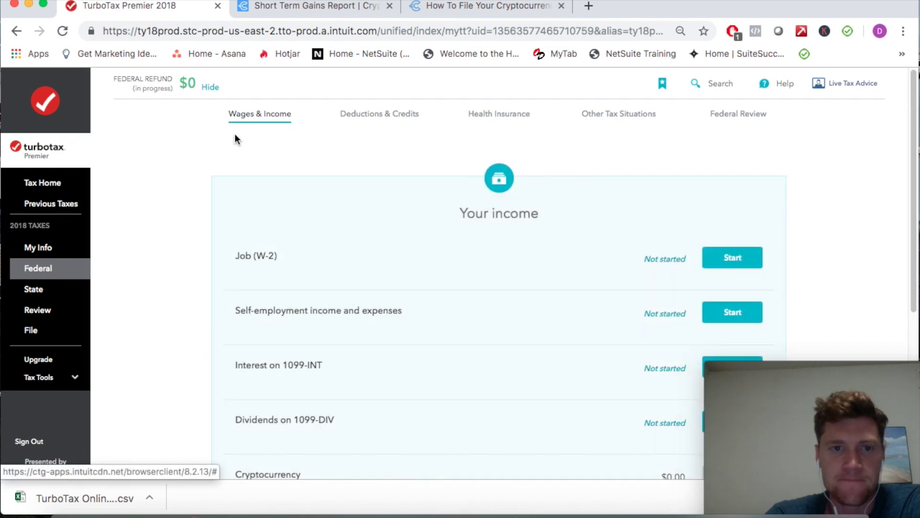
scroll(235, 137, "down", 3)
scroll(234, 136, "down", 1)
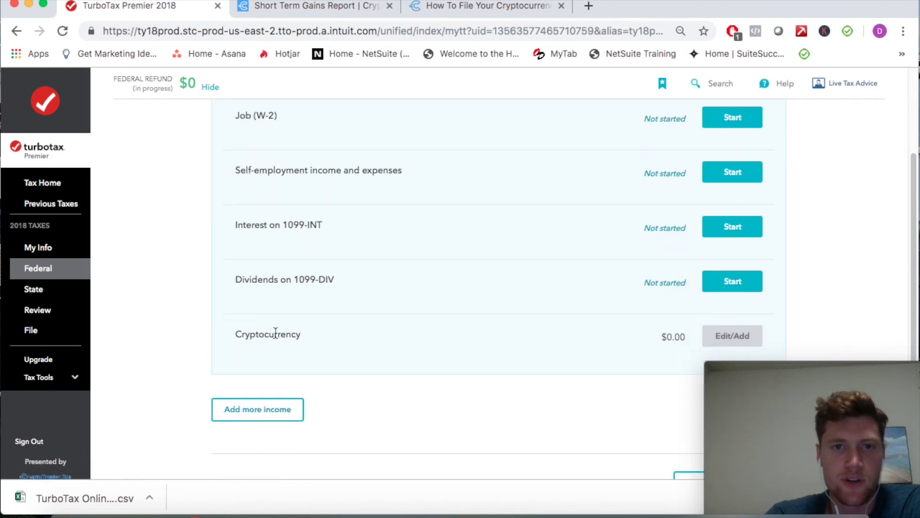
scroll(561, 323, "down", 2)
left_click(730, 297)
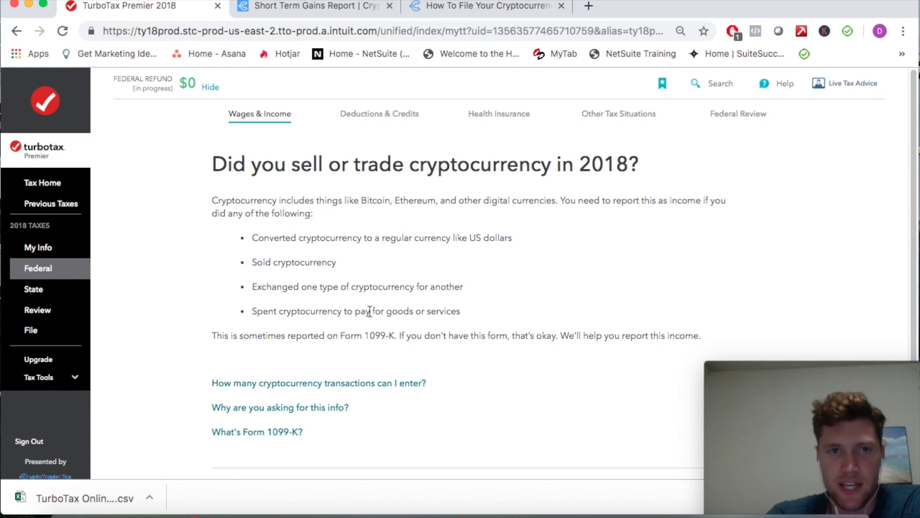
- Review the reportable crypto activities and answer Yes to selling or trading crypto in 2018
left_click_drag(462, 311, 250, 240)
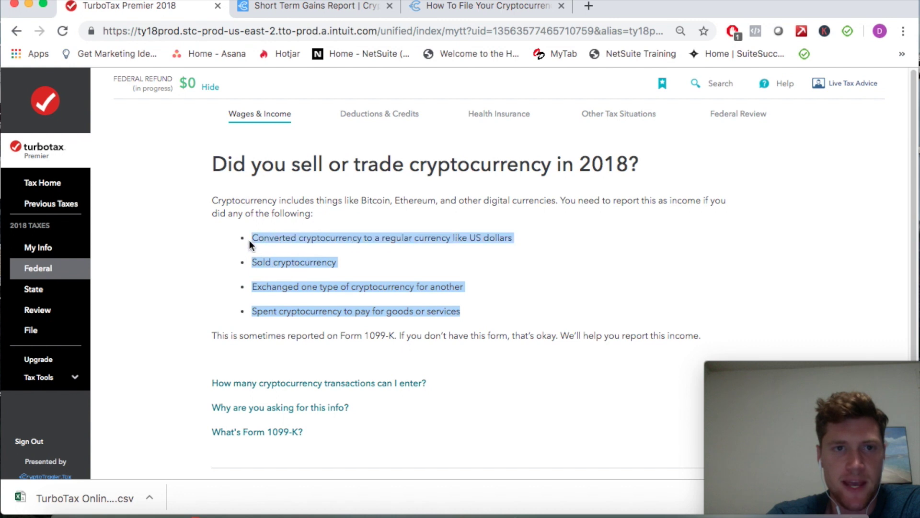
left_click(347, 271)
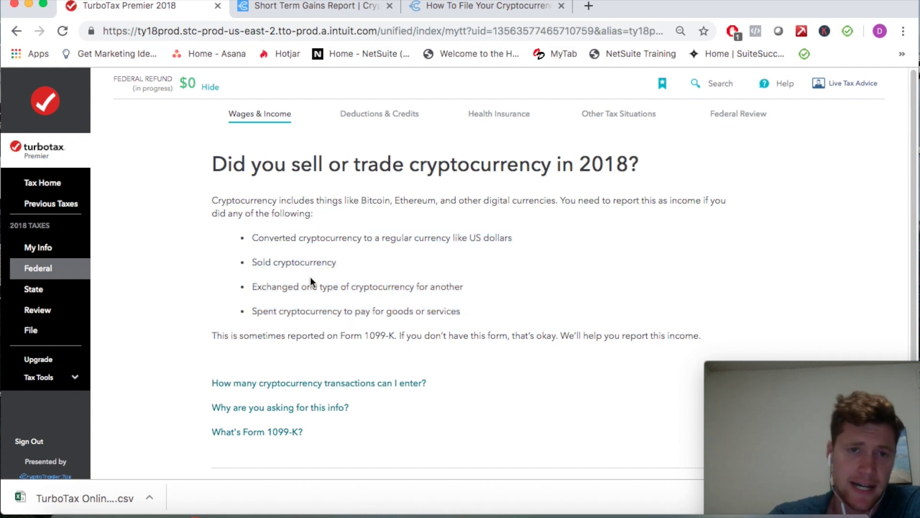
scroll(311, 282, "down", 5)
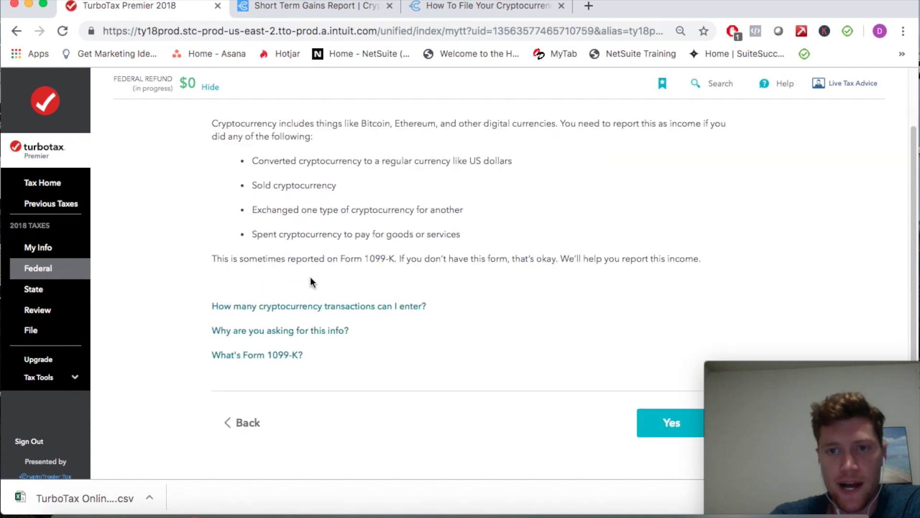
scroll(310, 282, "up", 5)
scroll(455, 303, "down", 5)
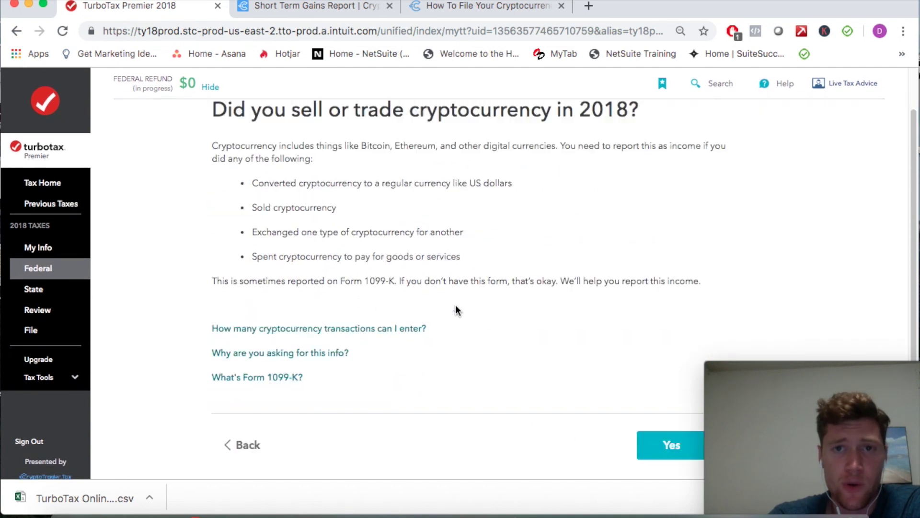
scroll(476, 240, "up", 2)
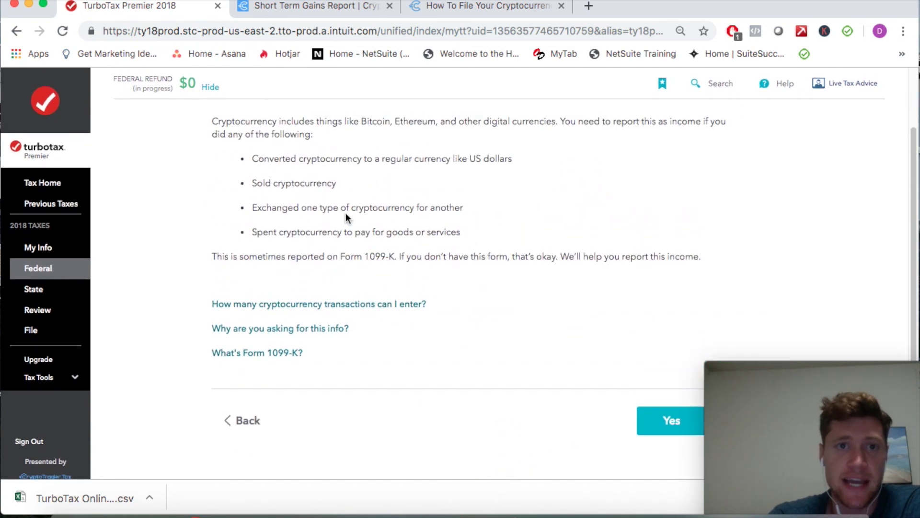
left_click_drag(349, 208, 473, 205)
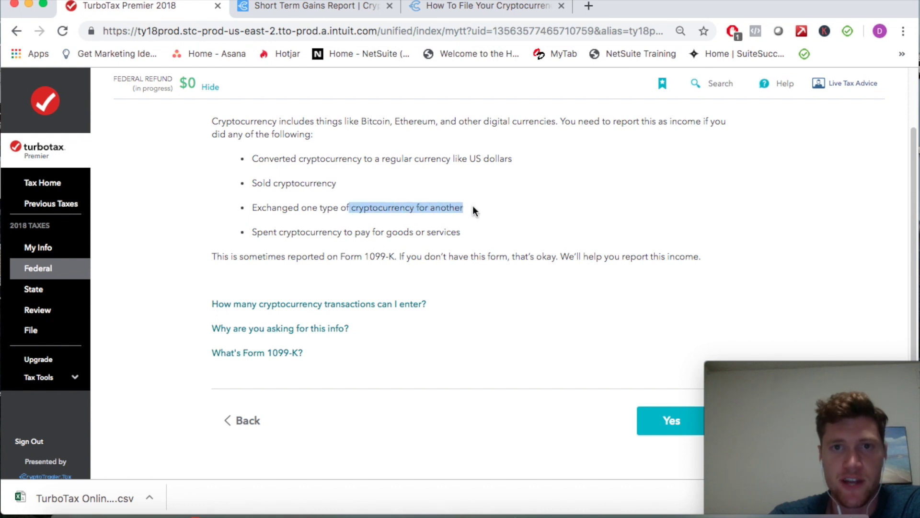
left_click(467, 213)
scroll(619, 373, "down", 2)
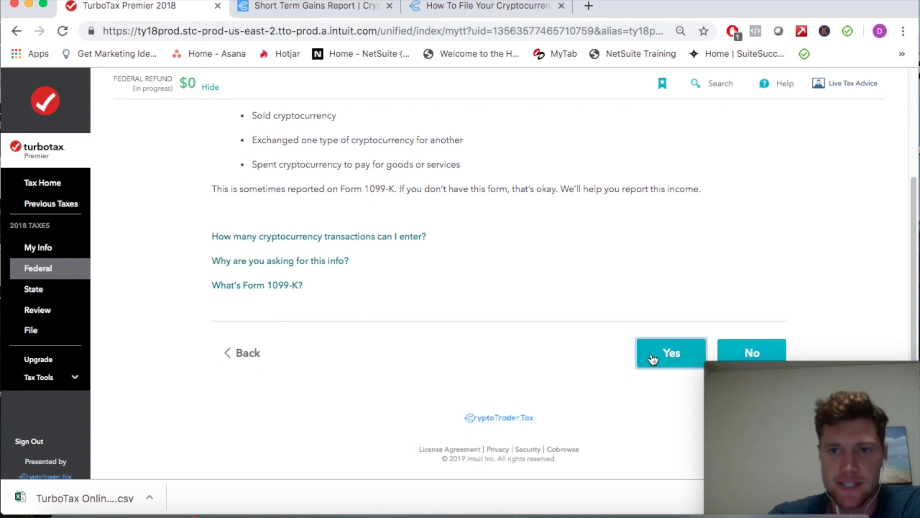
left_click(668, 354)
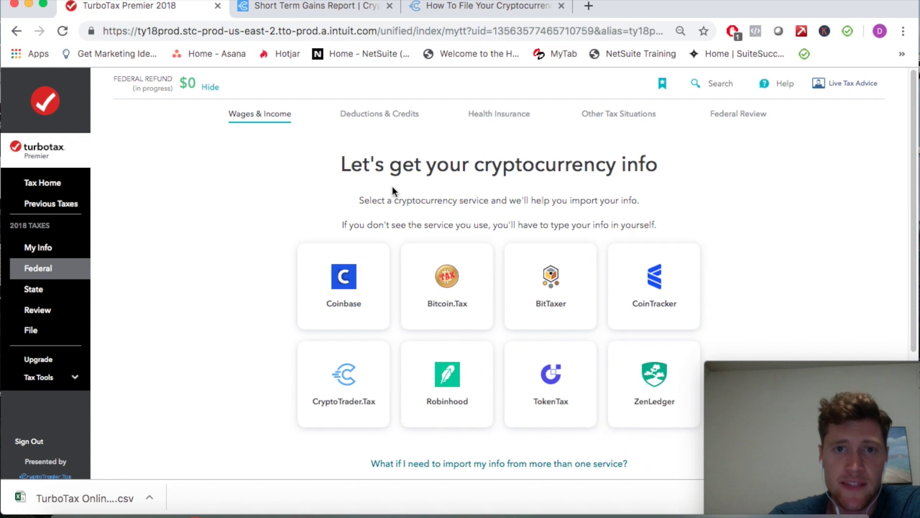
- Choose CryptoTrader.Tax as the cryptocurrency import service and continue to the CSV upload page
scroll(274, 307, "down", 2)
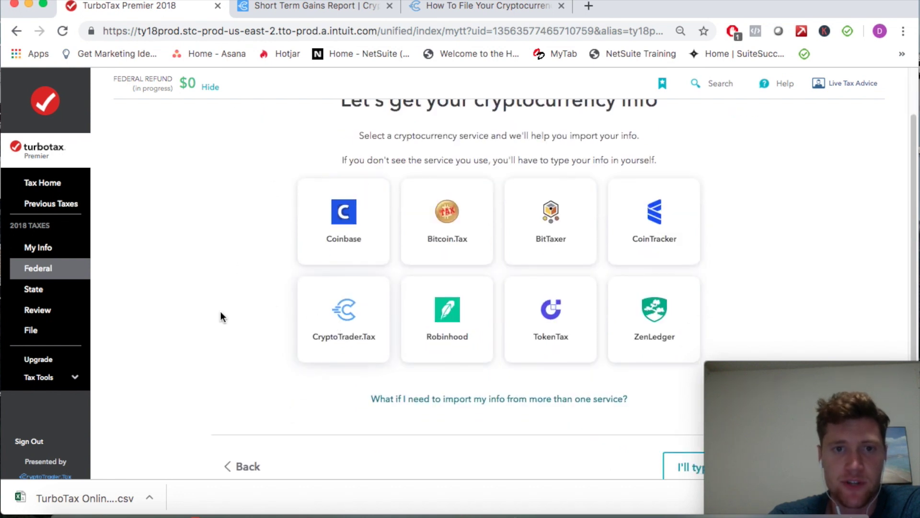
scroll(223, 341, "up", 2)
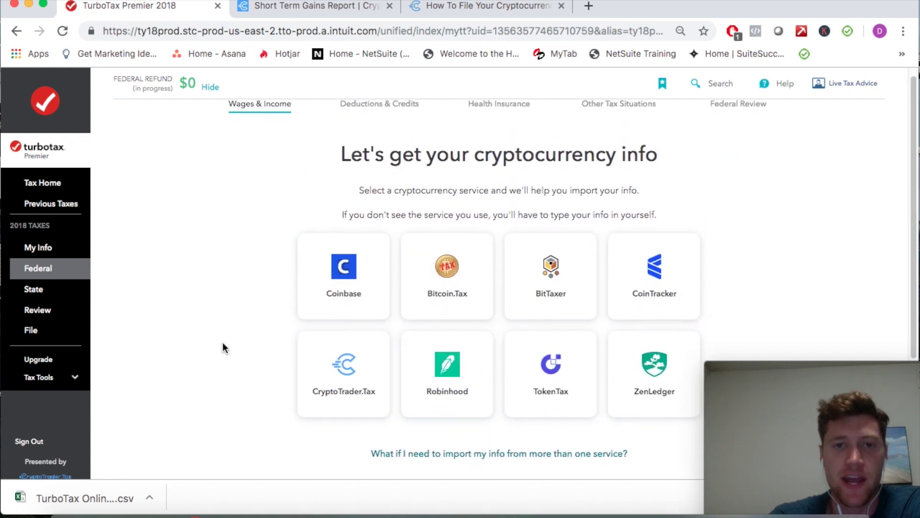
left_click(330, 376)
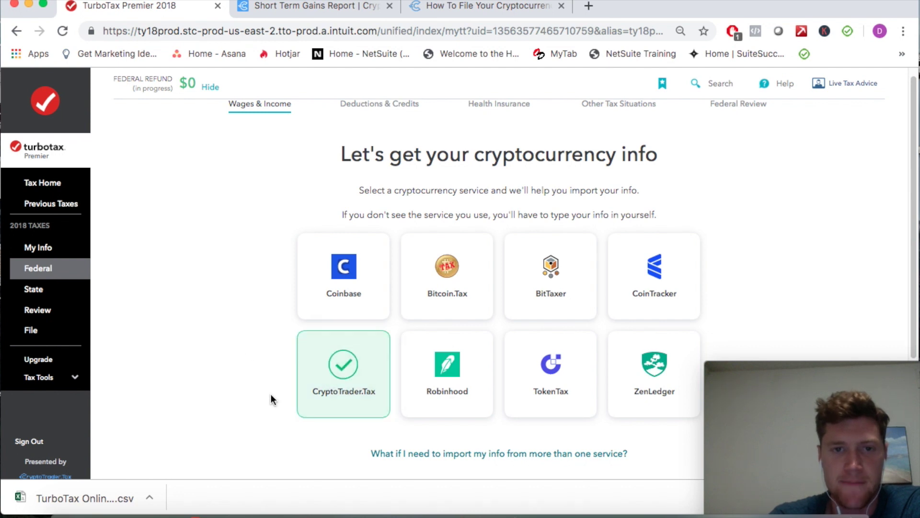
scroll(271, 400, "down", 5)
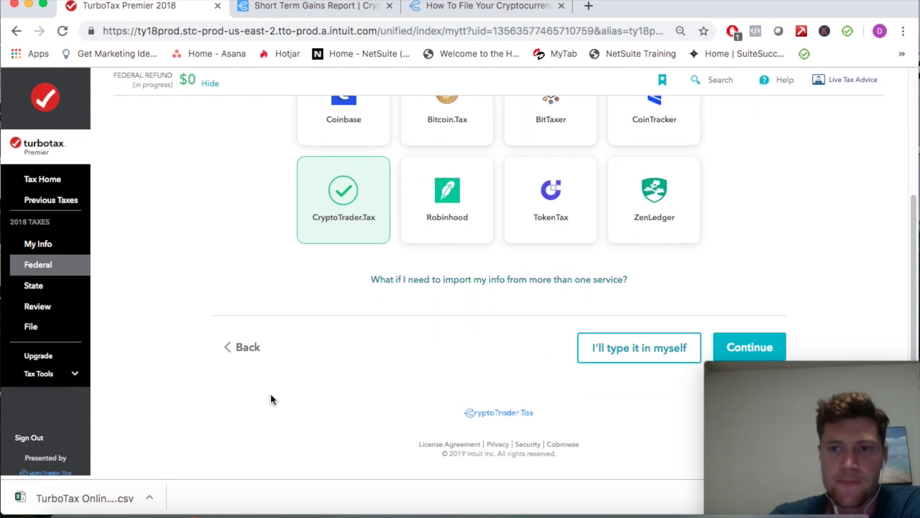
left_click(738, 350)
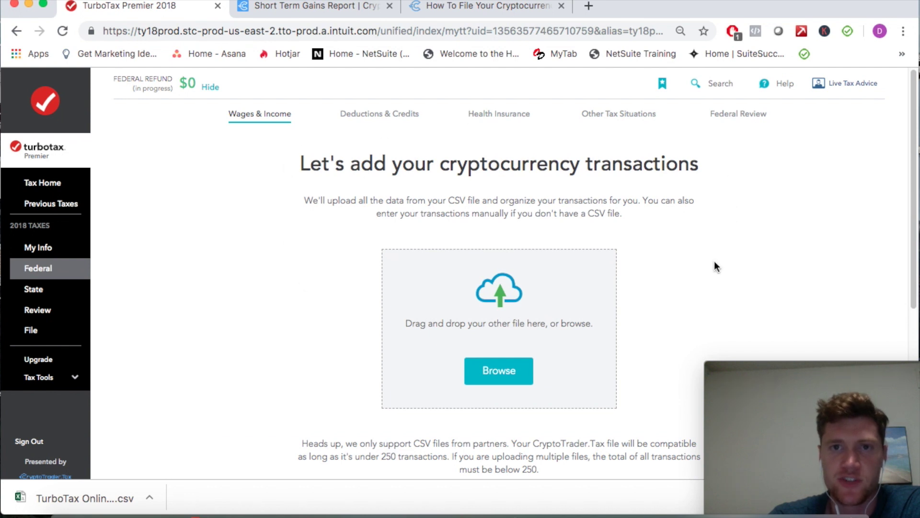
- Read the upload page notes, then switch to the CryptoTrader.Tax Short Term Gains Report tab
scroll(714, 266, "down", 3)
scroll(714, 266, "up", 2)
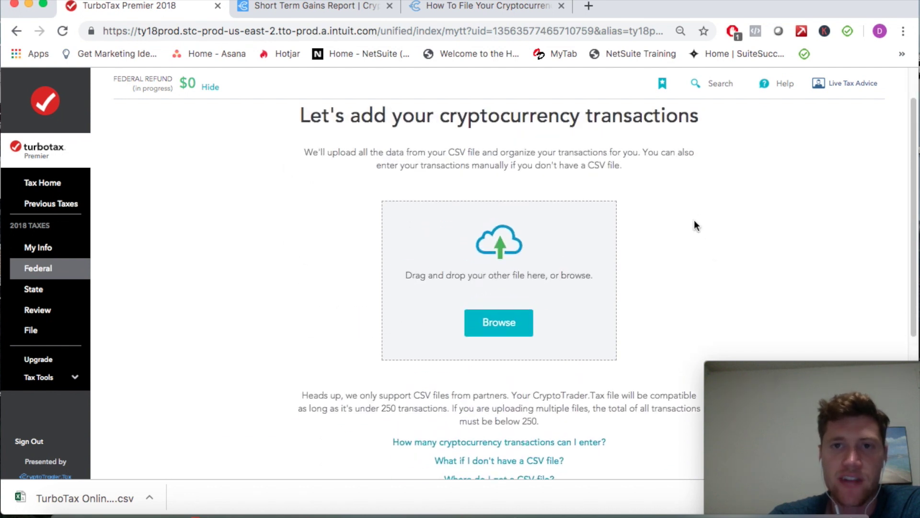
scroll(692, 225, "down", 2)
scroll(683, 237, "up", 3)
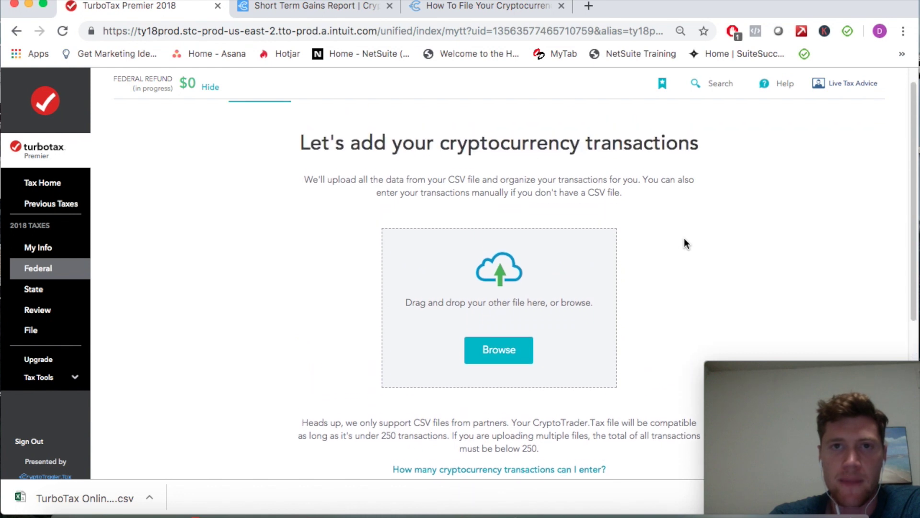
left_click(339, 8)
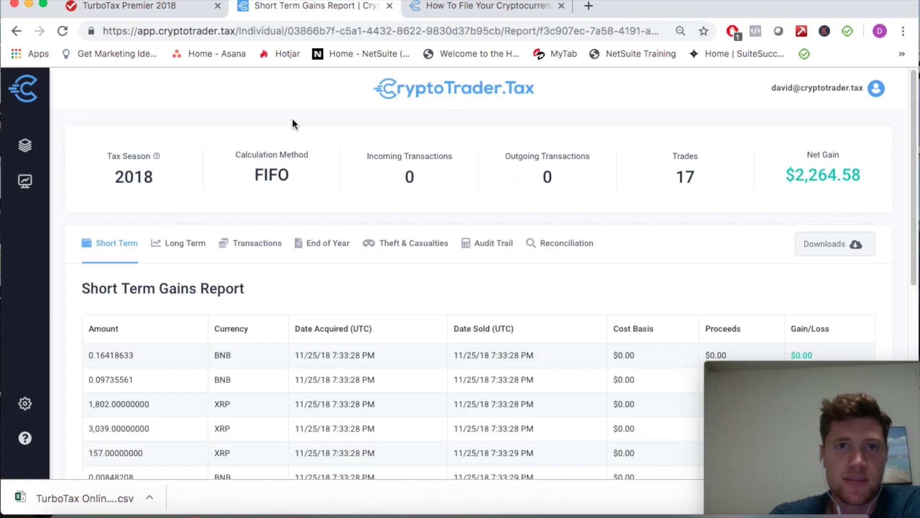
- In CryptoTrader.Tax exchange setup, mark ABRA and Binance as the exchanges used
left_click(28, 95)
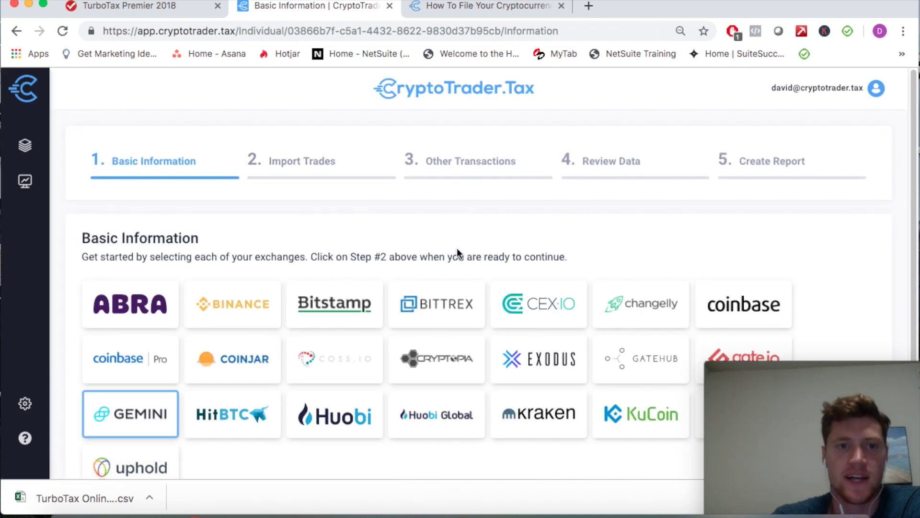
scroll(457, 249, "down", 3)
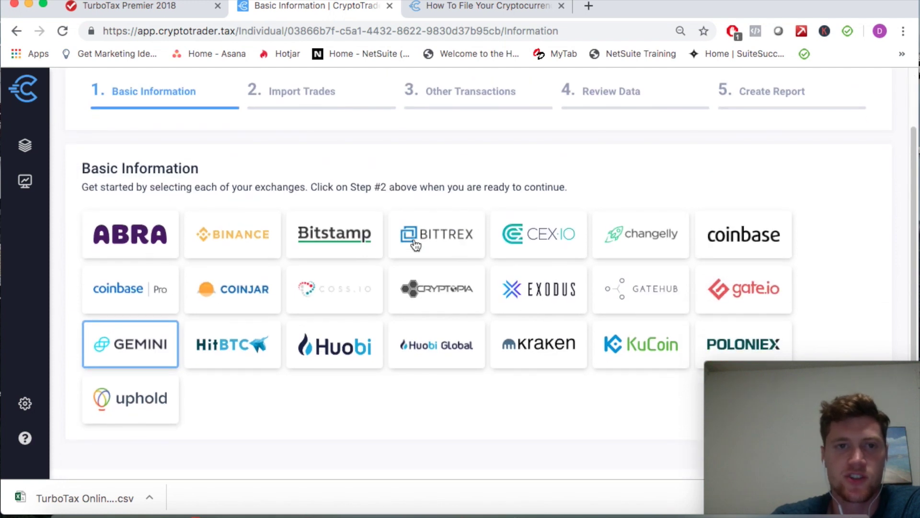
left_click(157, 240)
left_click(232, 243)
scroll(329, 257, "up", 3)
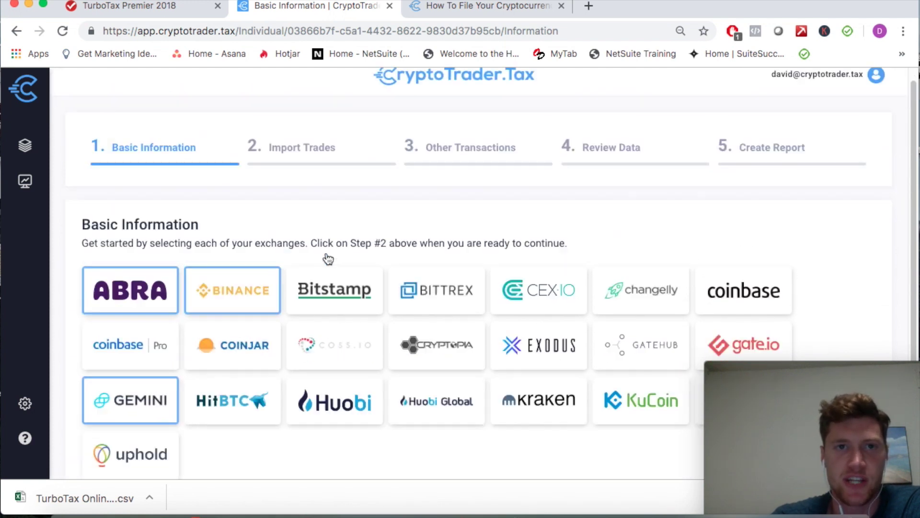
left_click(321, 173)
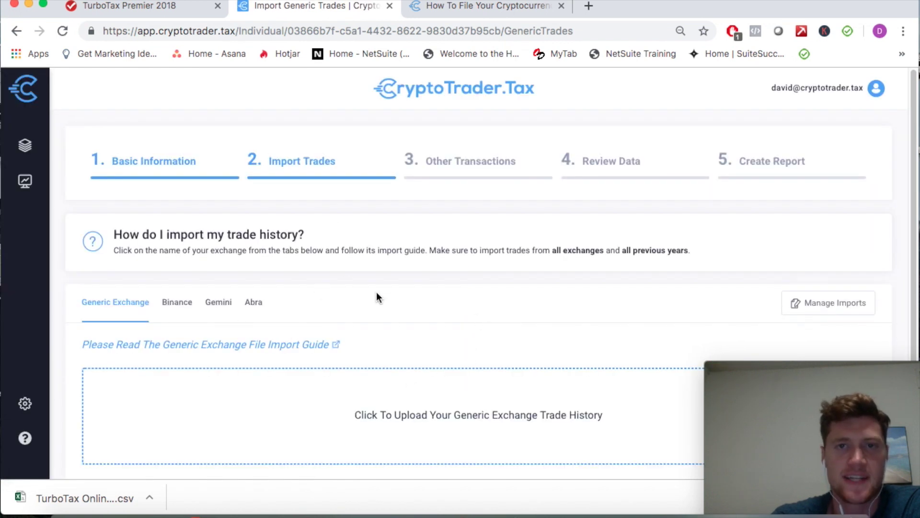
- Proceed to the full 2018 tax report and review its short-term trades
scroll(644, 220, "down", 3)
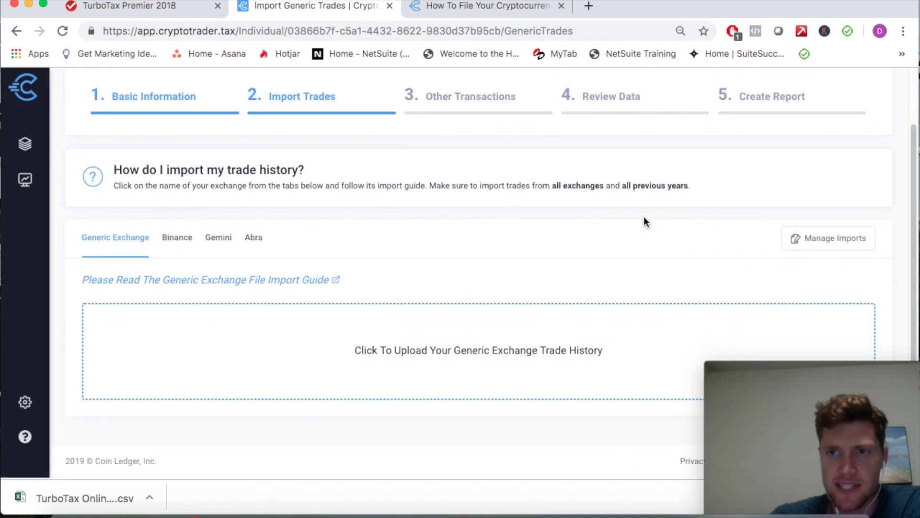
scroll(644, 220, "up", 3)
left_click(747, 185)
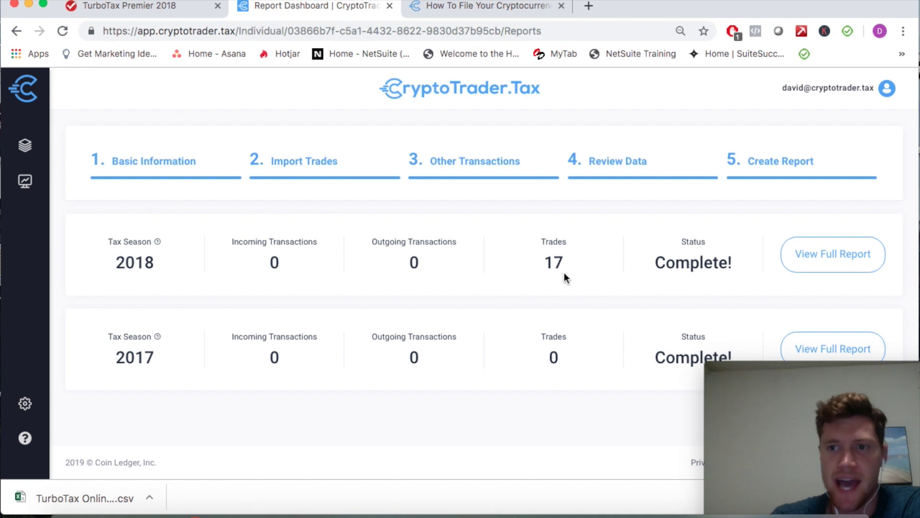
left_click(865, 255)
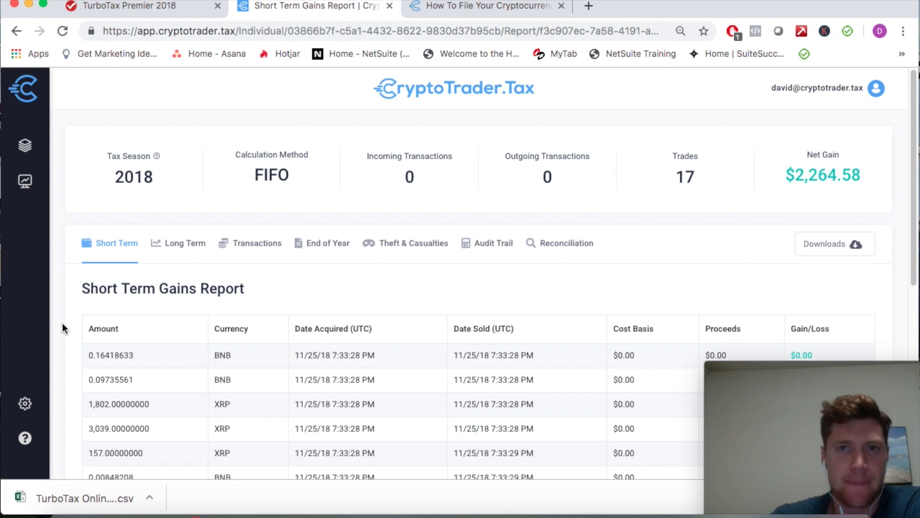
scroll(69, 439, "down", 5)
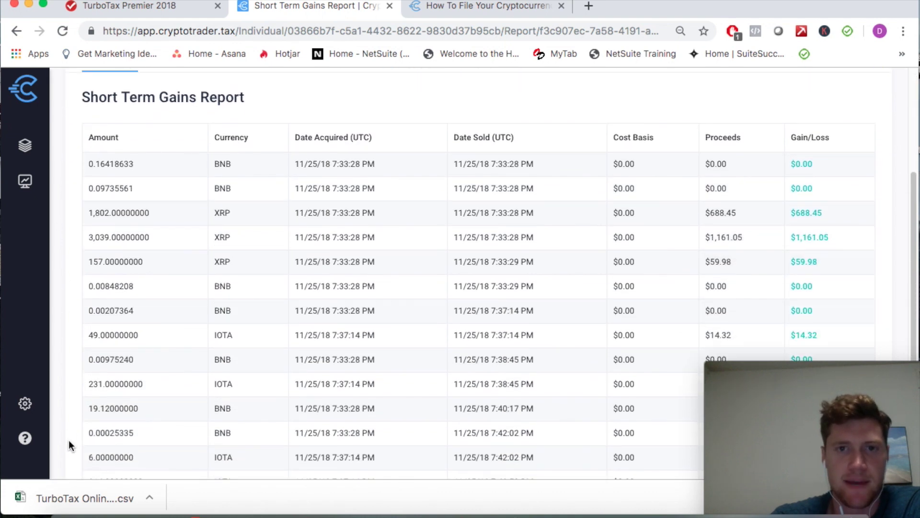
scroll(68, 439, "down", 5)
scroll(68, 439, "up", 10)
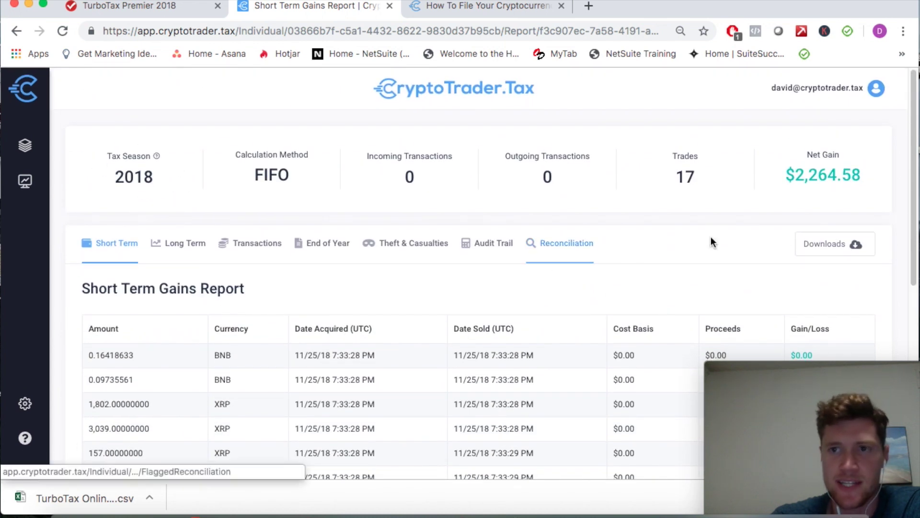
- Download the TurboTax Online CSV report and check it among recent downloads
left_click(840, 246)
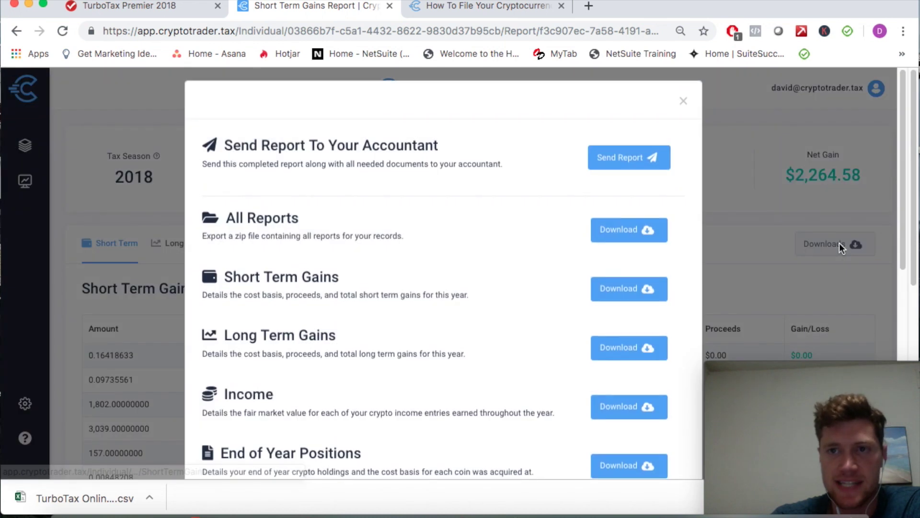
scroll(247, 291, "down", 5)
scroll(248, 291, "down", 4)
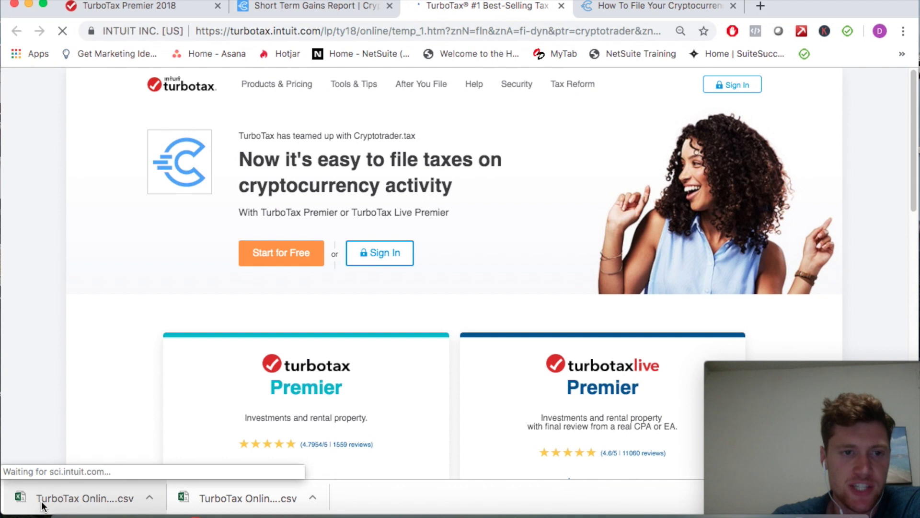
mouse_move(783, 514)
left_click(801, 513)
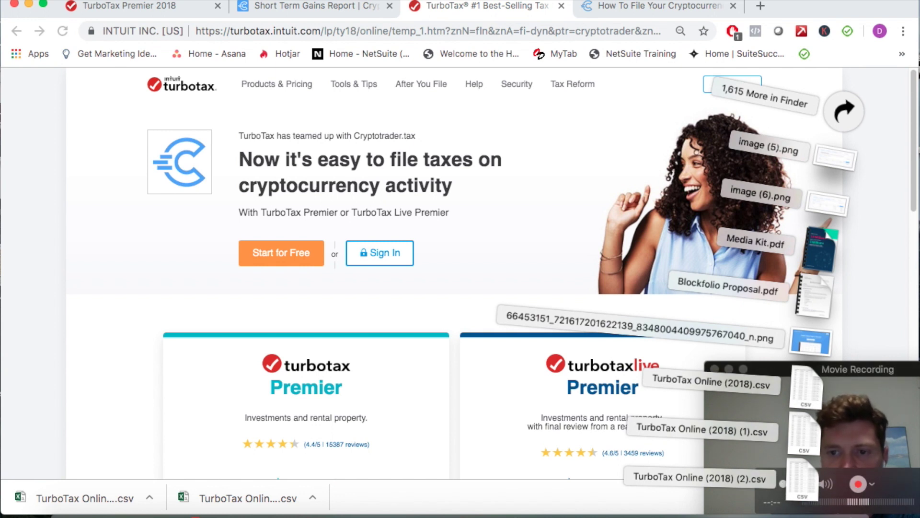
key("Escape")
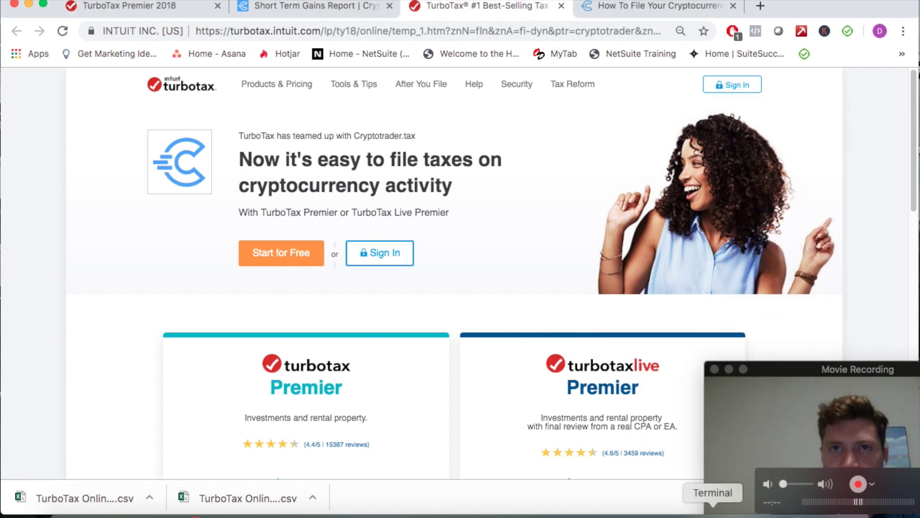
- Close the TurboTax promotional tab
left_click(562, 6)
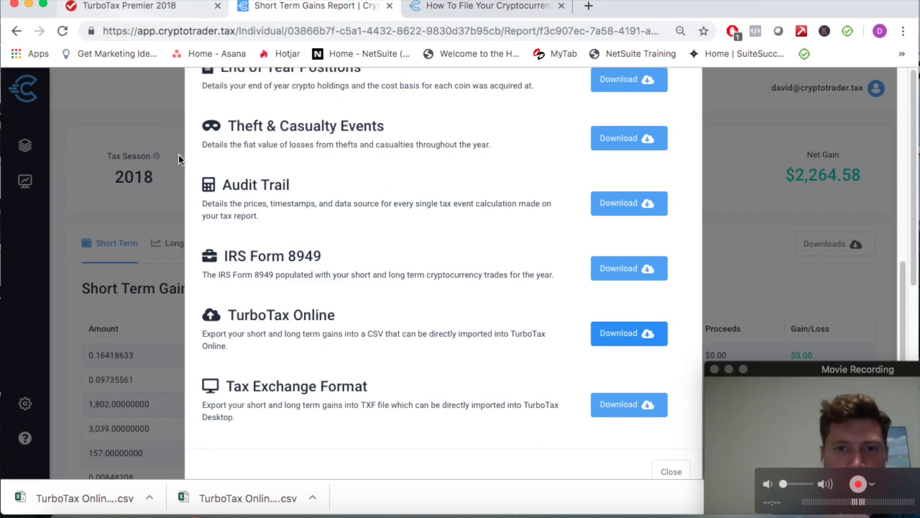
scroll(195, 214, "up", 5)
scroll(195, 214, "up", 2)
- Upload TurboTax Online (2018) (2).csv to the TurboTax return and check the success message
left_click(163, 8)
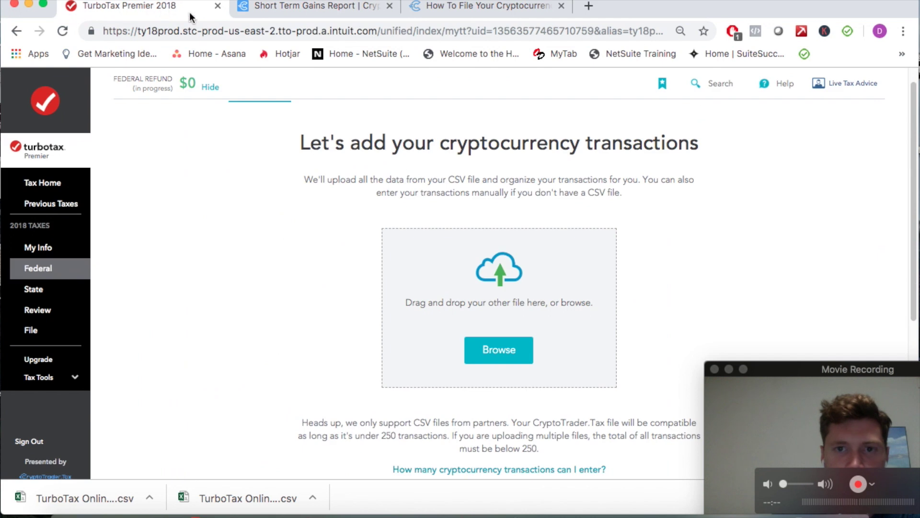
left_click(491, 354)
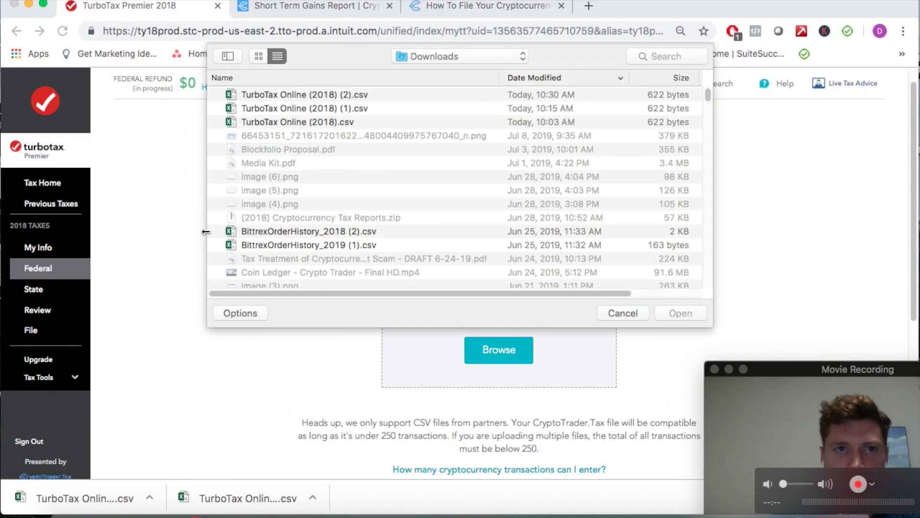
double_click(300, 92)
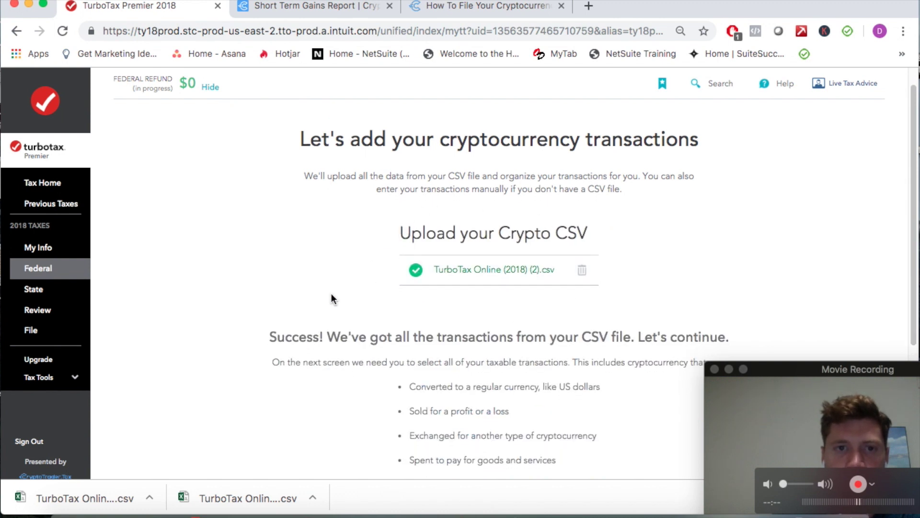
scroll(332, 294, "down", 3)
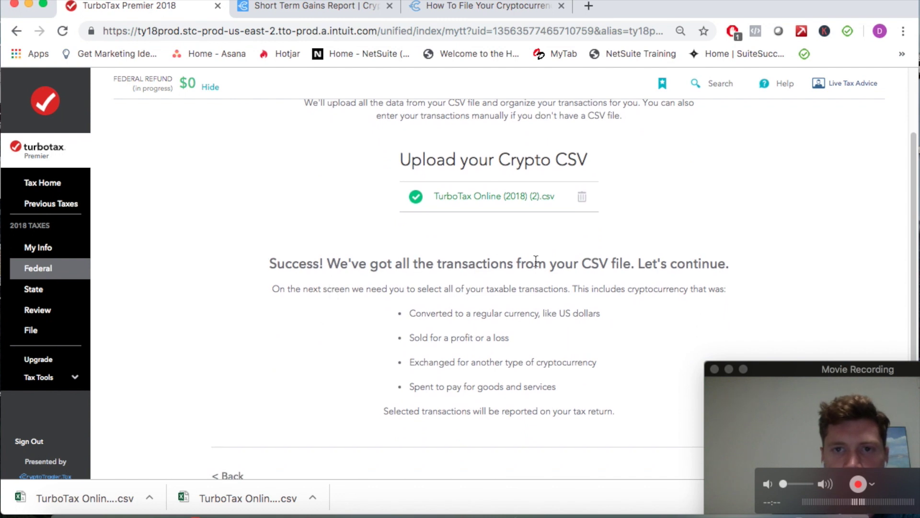
scroll(536, 260, "down", 5)
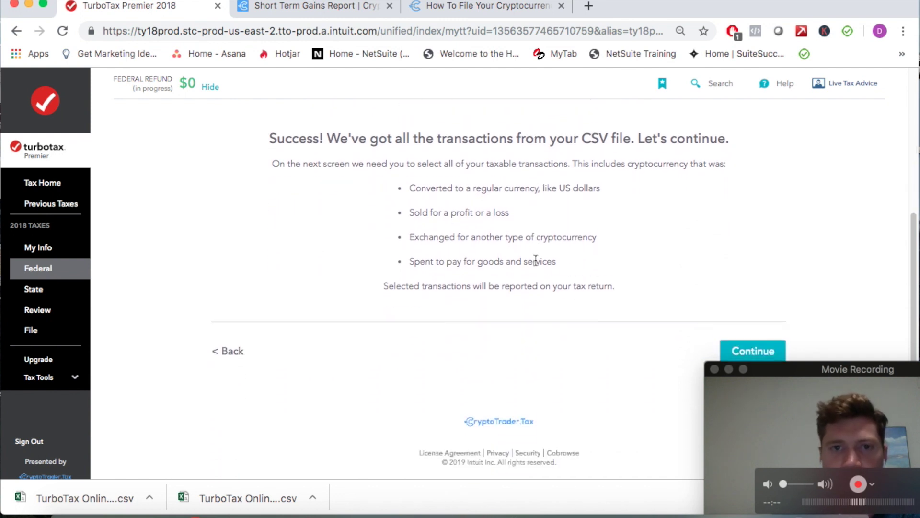
- Mark all imported crypto transactions as taxable using Select all and confirm
left_click(750, 339)
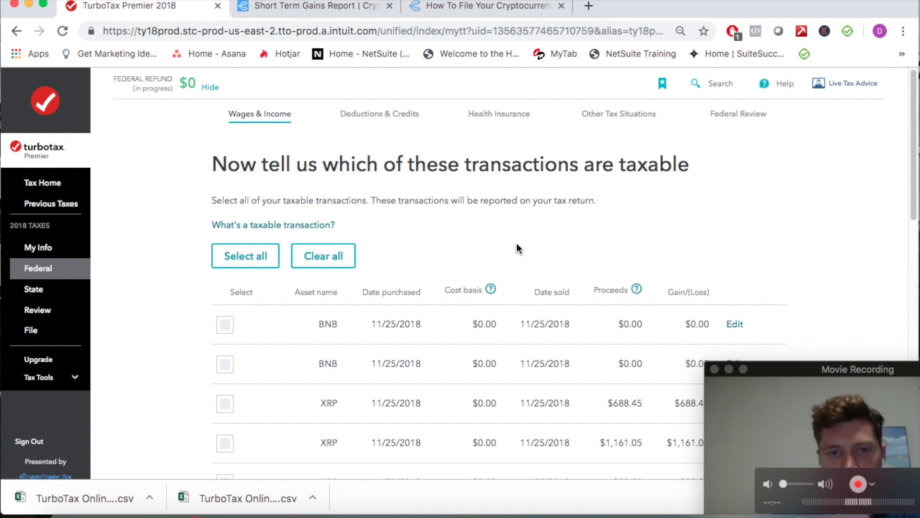
scroll(477, 327, "down", 5)
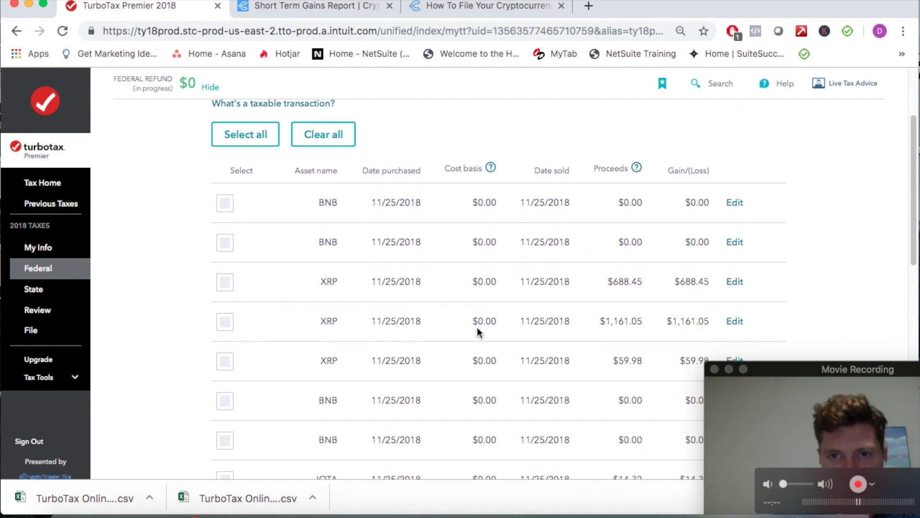
scroll(477, 327, "up", 3)
left_click(264, 214)
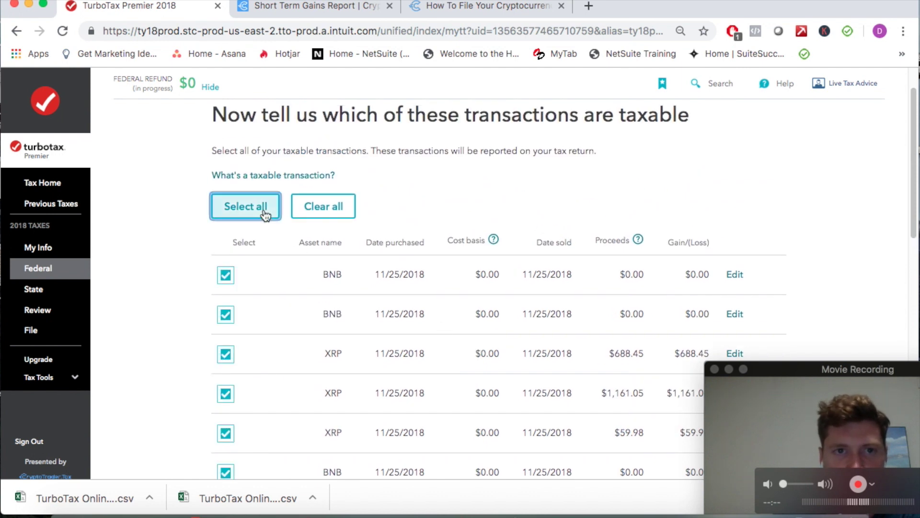
scroll(476, 260, "down", 10)
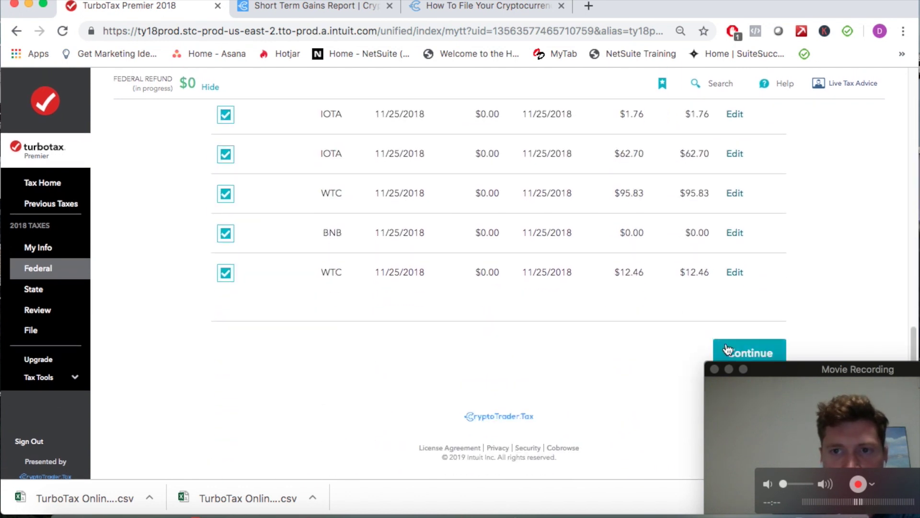
left_click(727, 349)
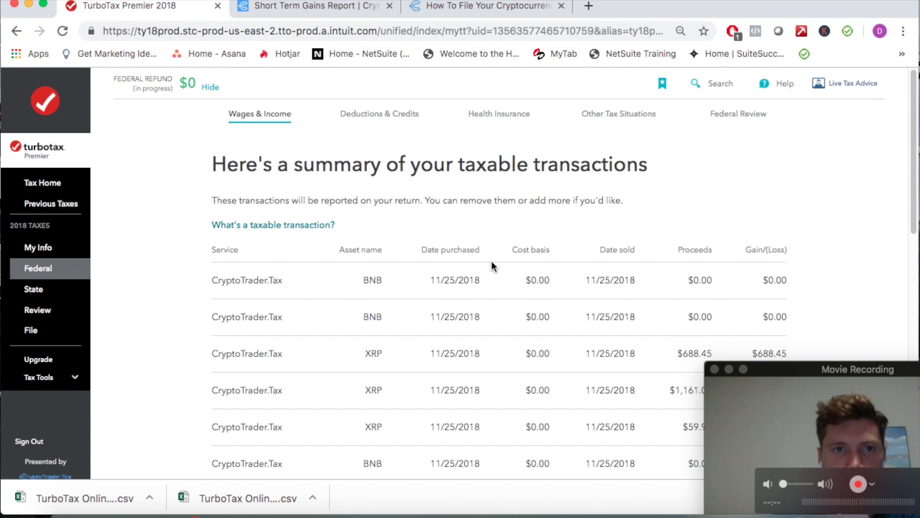
- Review the summary of taxable transactions listed under CryptoTrader.Tax
scroll(441, 260, "down", 3)
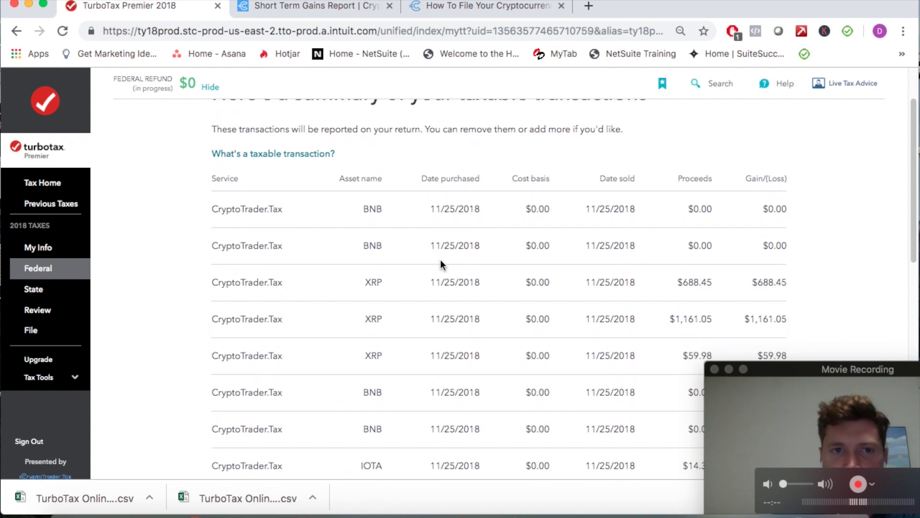
scroll(364, 301, "down", 3)
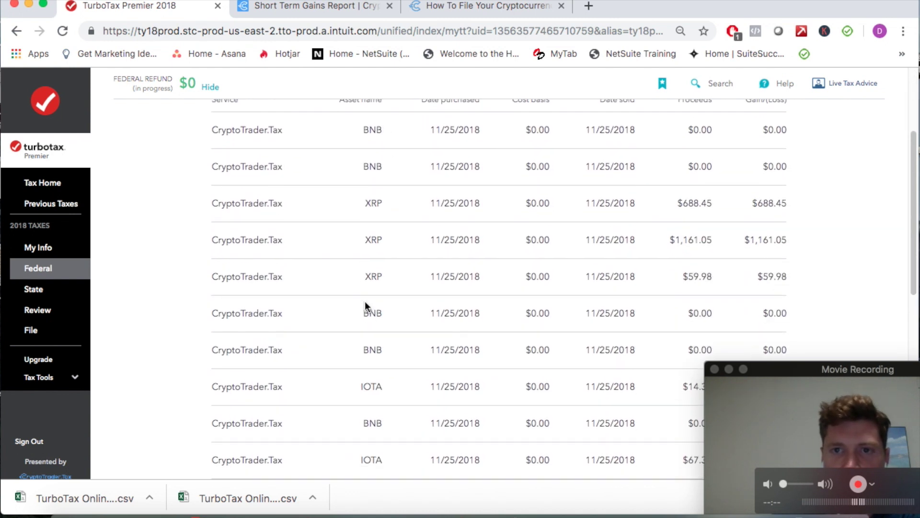
scroll(365, 301, "up", 3)
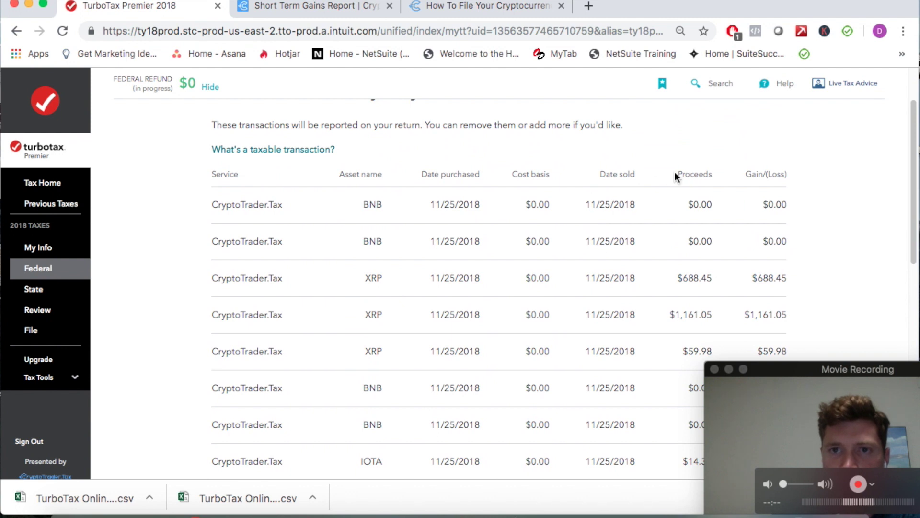
scroll(525, 312, "down", 10)
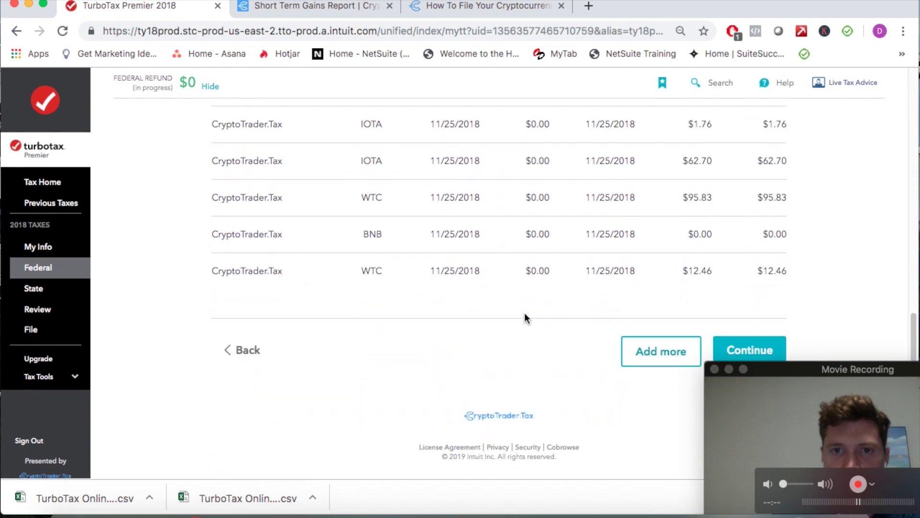
scroll(524, 313, "up", 10)
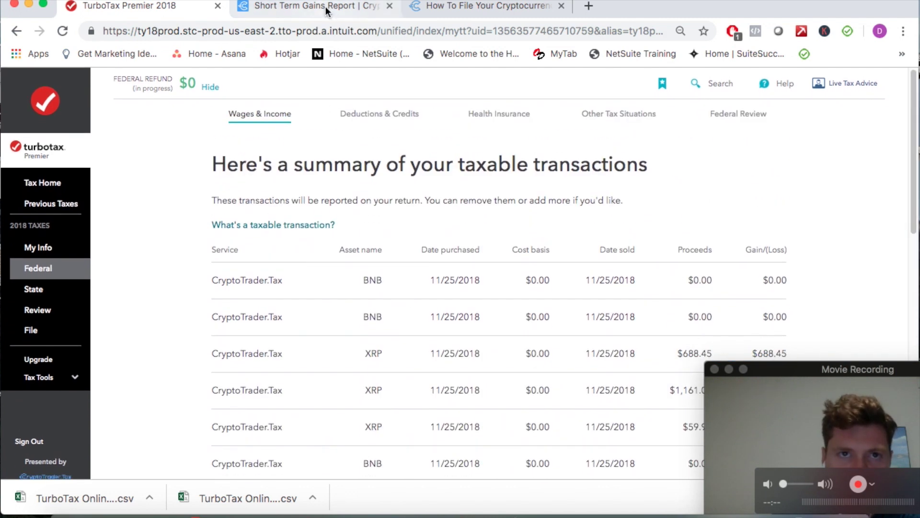
- Close CryptoTrader.Tax's downloads list, check its Short Term Gains rows, then return to TurboTax's summary
left_click(326, 8)
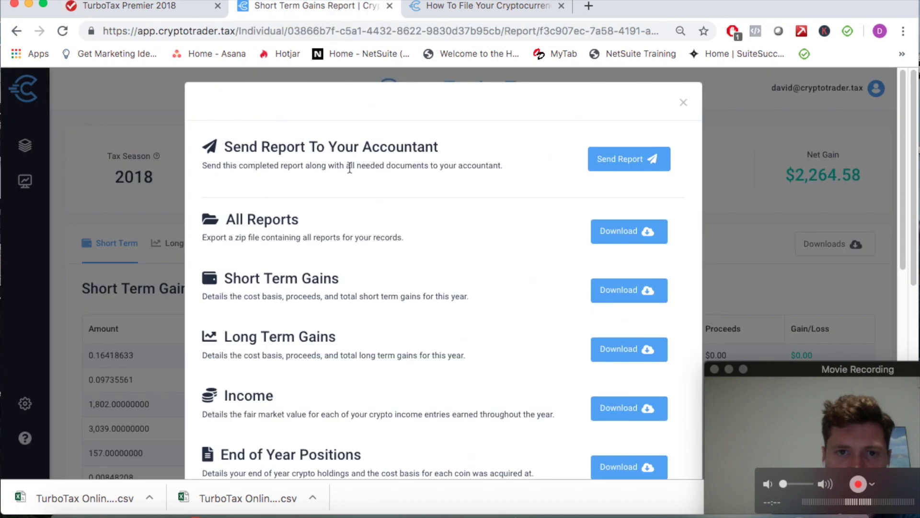
left_click(689, 109)
scroll(493, 293, "down", 10)
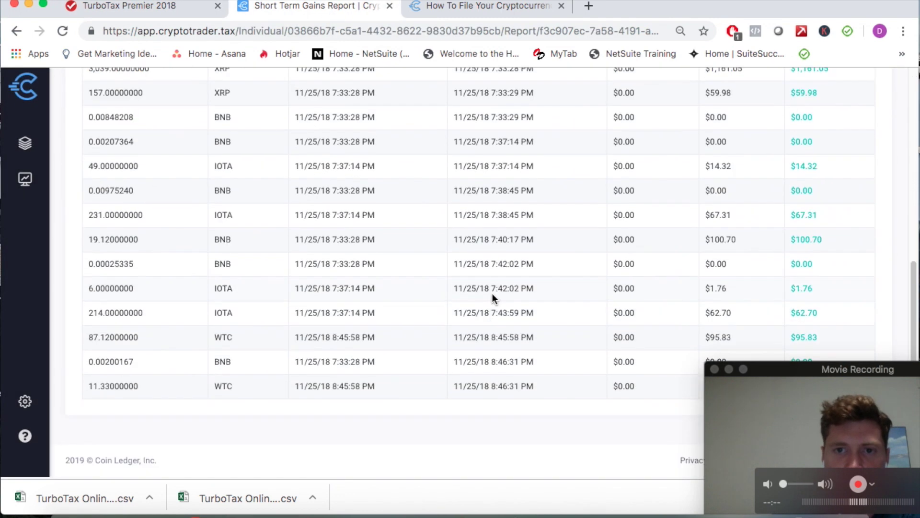
scroll(493, 293, "up", 10)
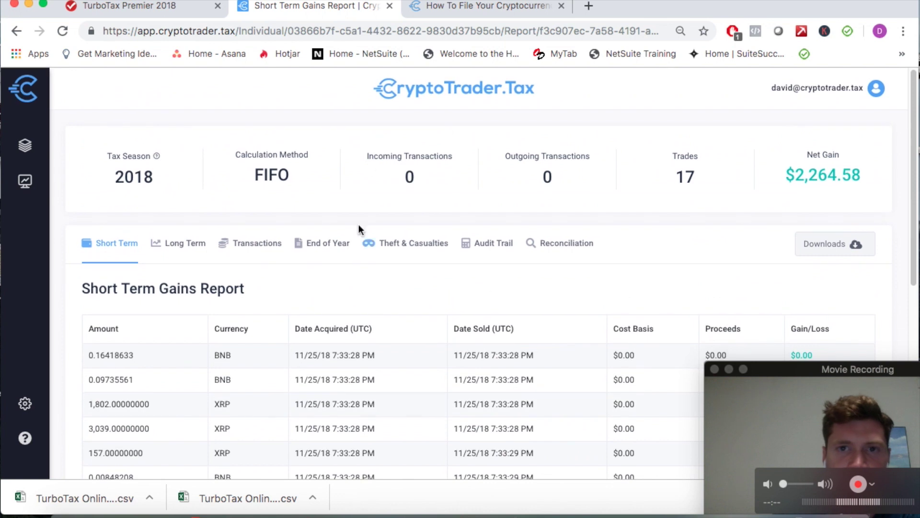
scroll(622, 281, "down", 4)
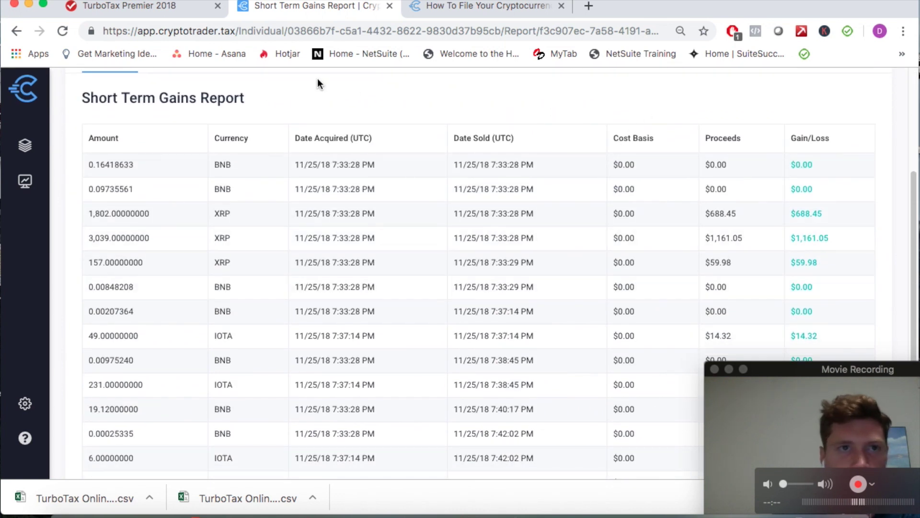
left_click(130, 5)
scroll(490, 310, "down", 10)
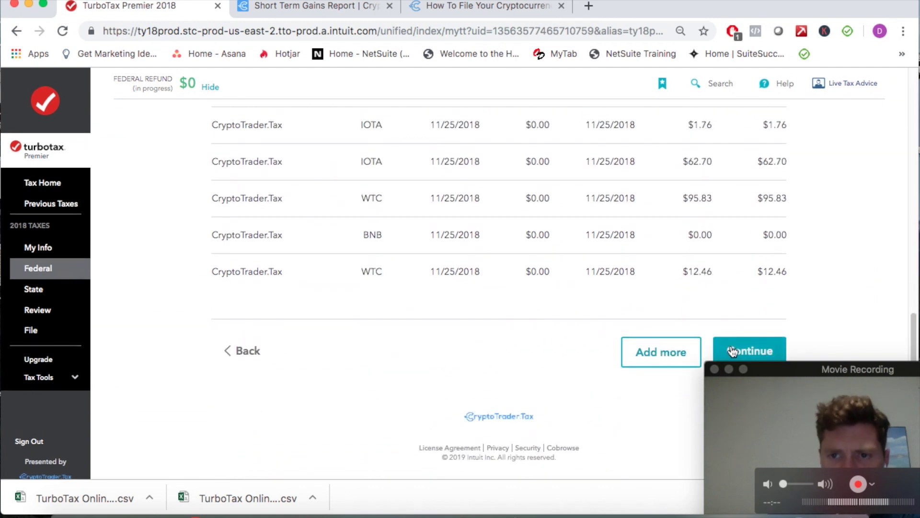
- Review and confirm the 17 short-term crypto sales with the $2,264.56 gain, finishing the section
left_click(732, 348)
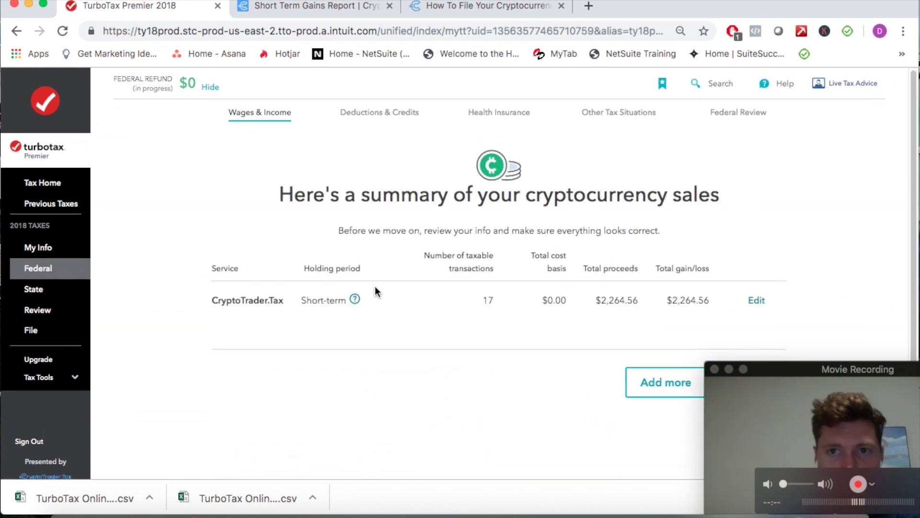
scroll(375, 287, "down", 2)
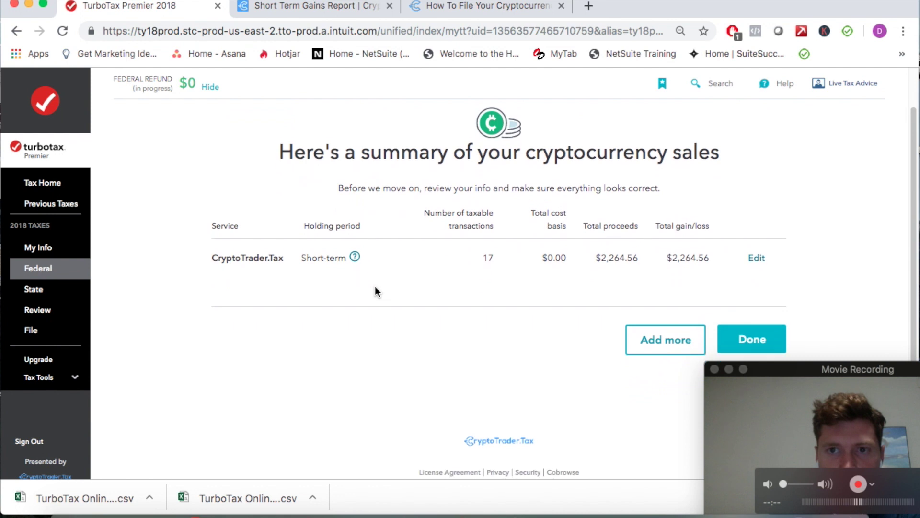
left_click(742, 329)
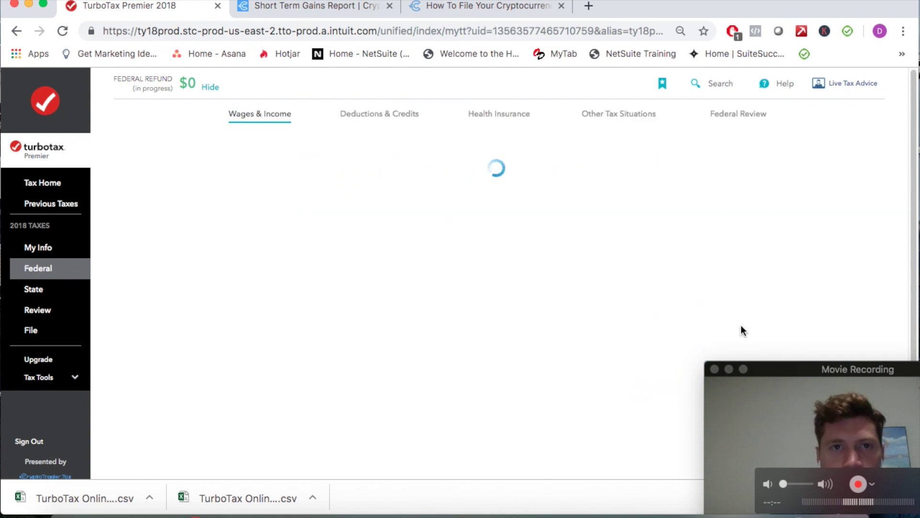